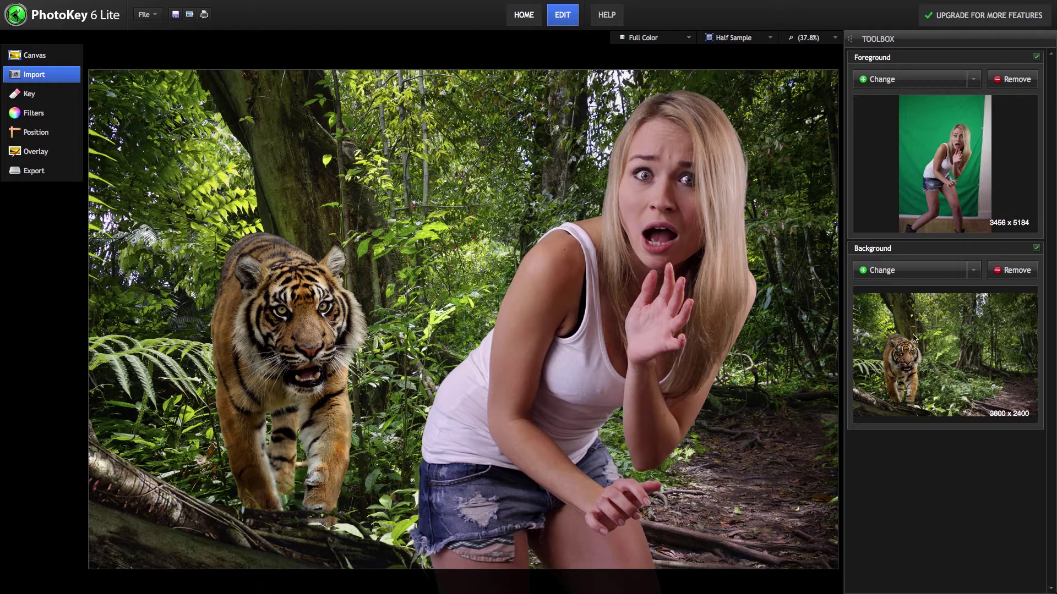
Widen the Toolbox panel so the Foreground and Background thumbnails appear larger
drag(844, 267, 717, 273)
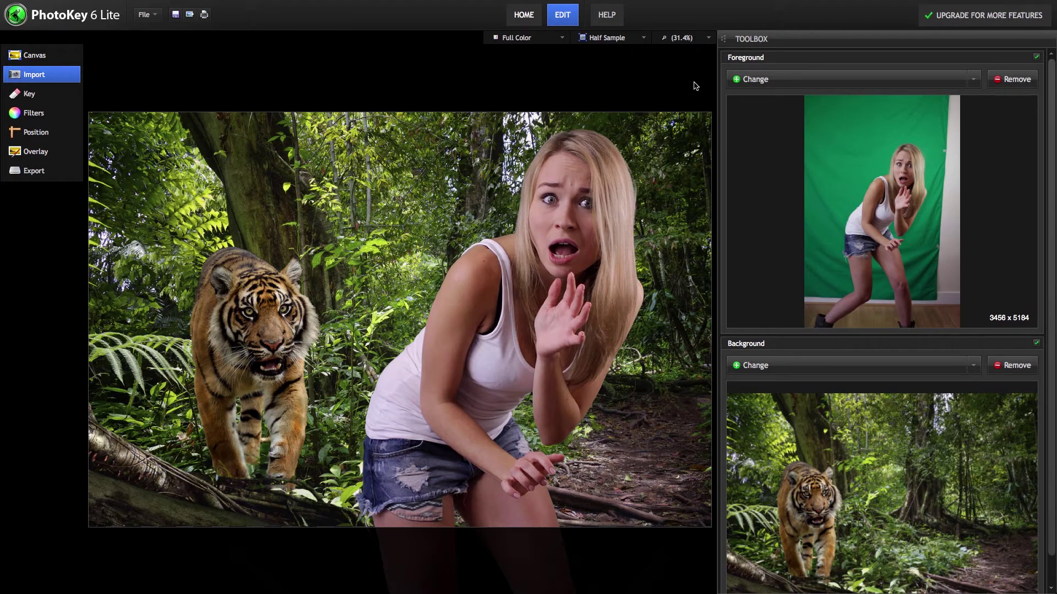
Start a new, empty project from Home, saving the Sample Project changes first
click(523, 15)
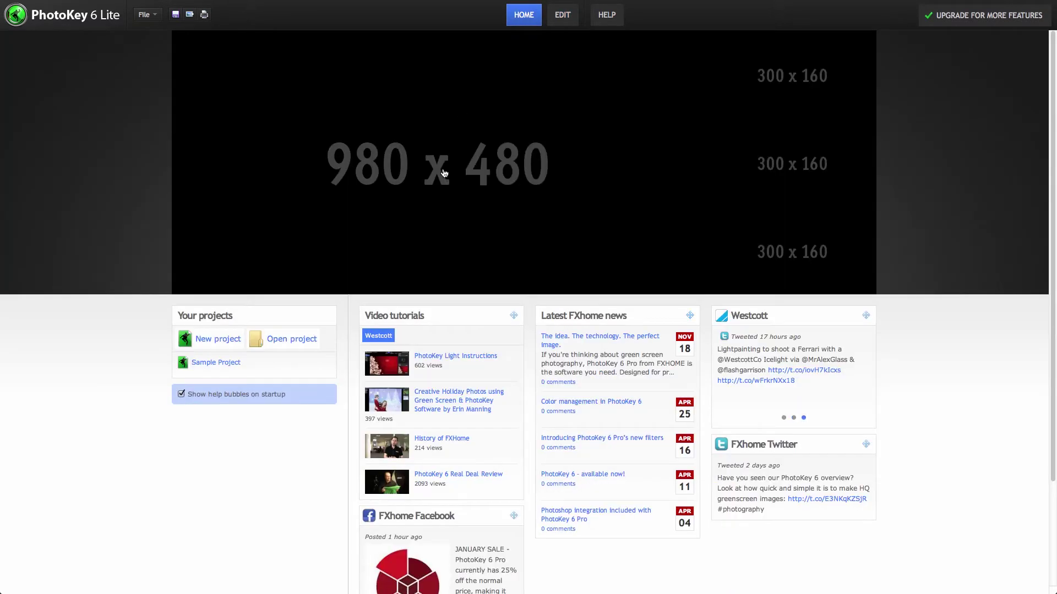
click(219, 342)
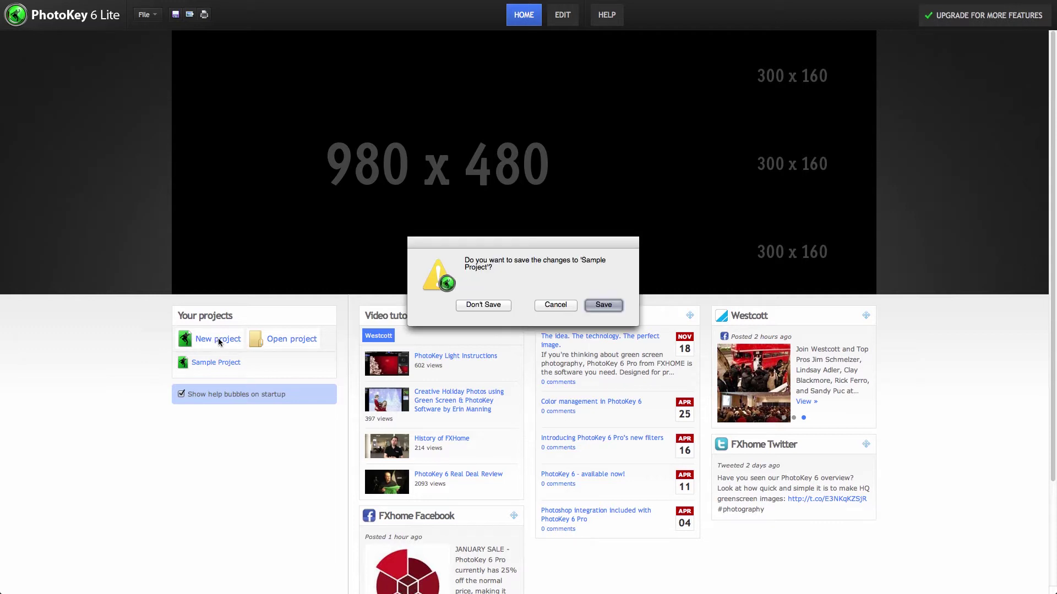
click(603, 305)
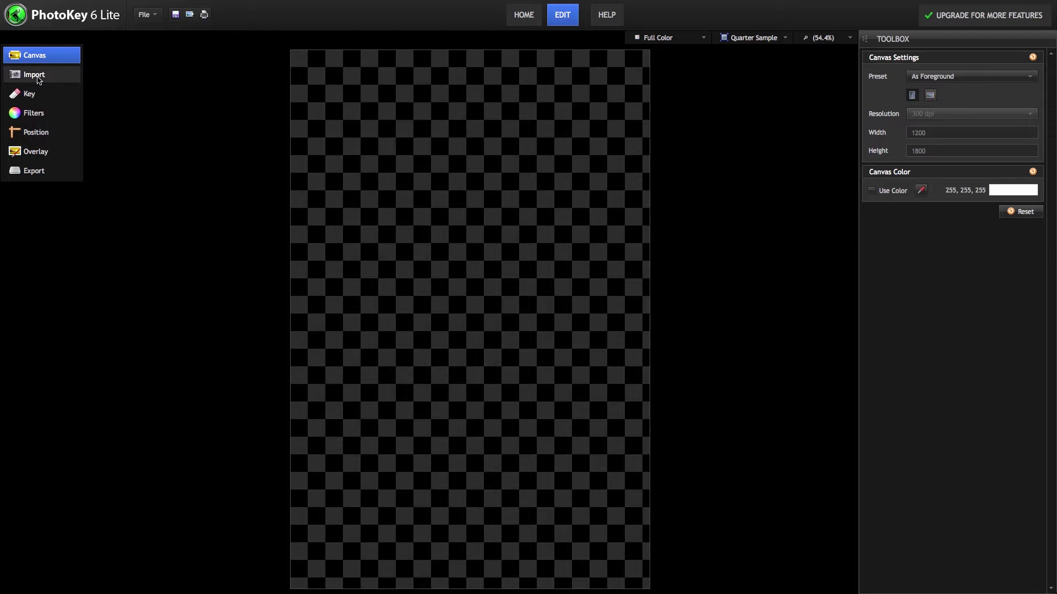
Import IMG_8660.jpg from the 1st PhotoKey Project folder as the foreground image
click(42, 76)
click(909, 81)
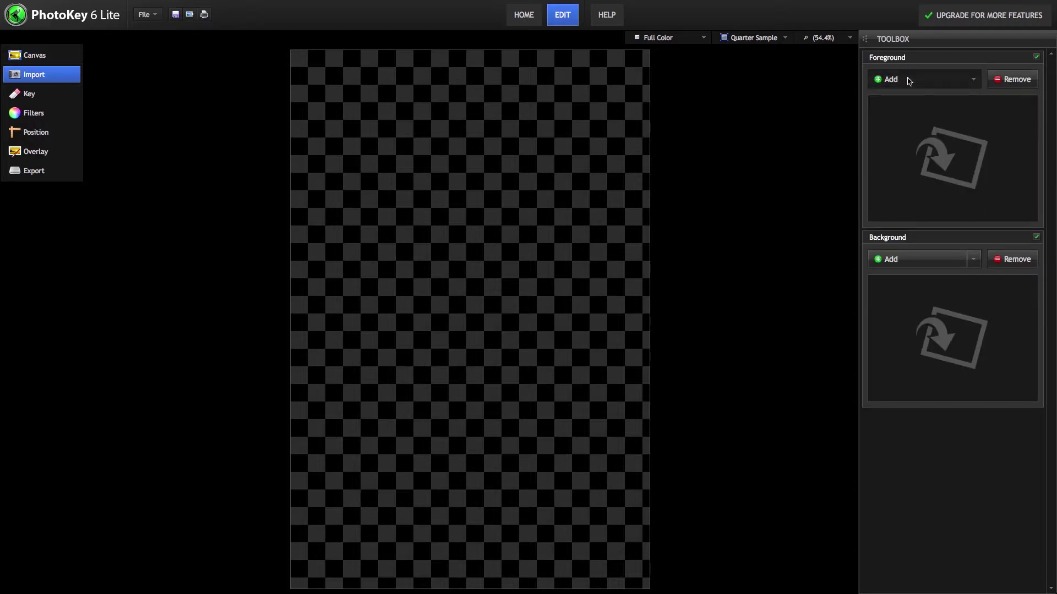
click(491, 128)
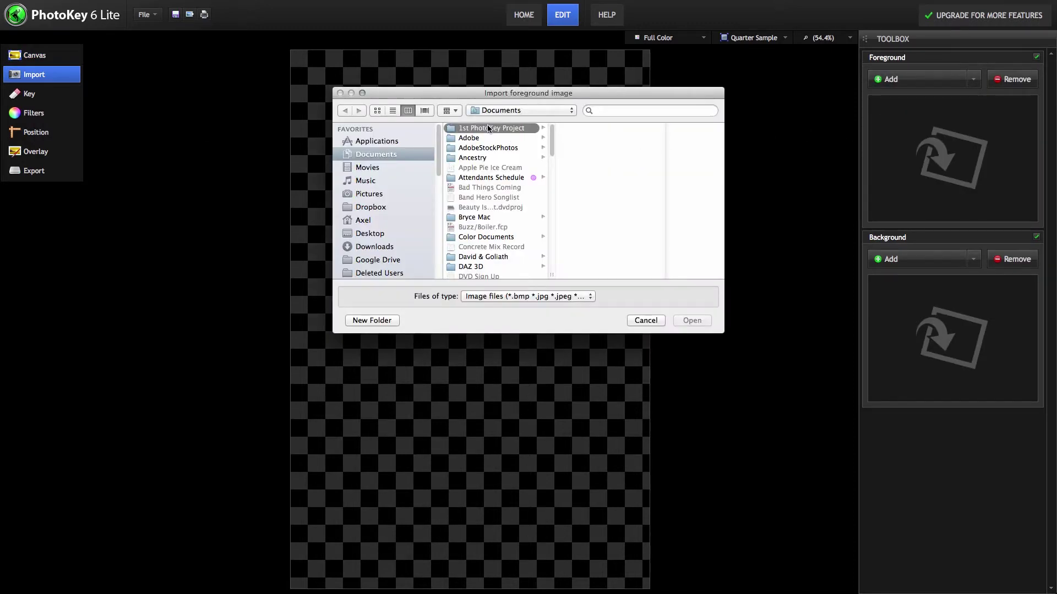
click(586, 129)
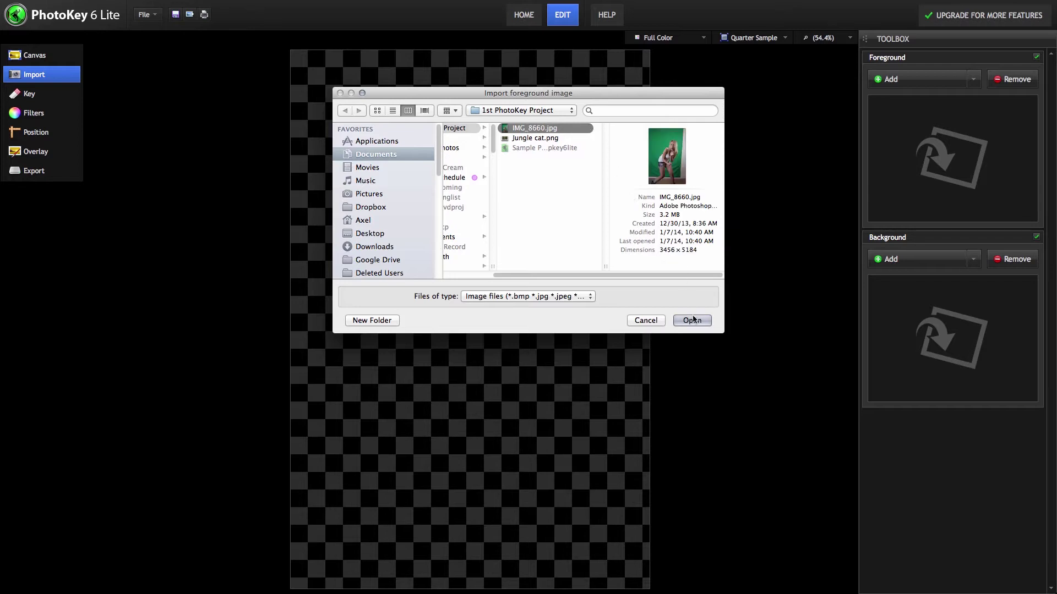
click(692, 321)
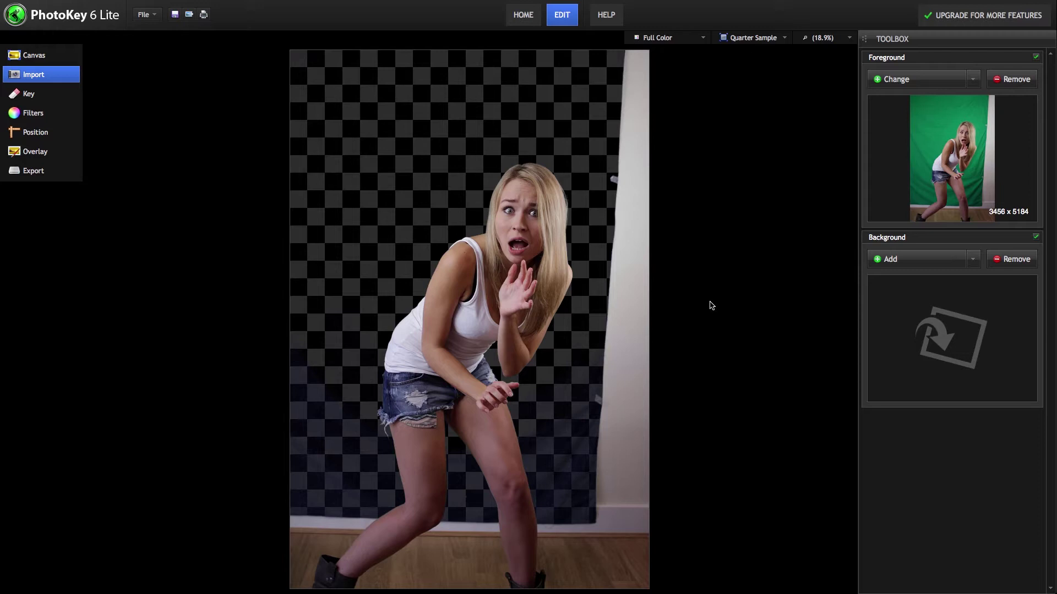
Import Jungle cat.png from the 1st PhotoKey Project folder as the background image
click(934, 263)
click(495, 130)
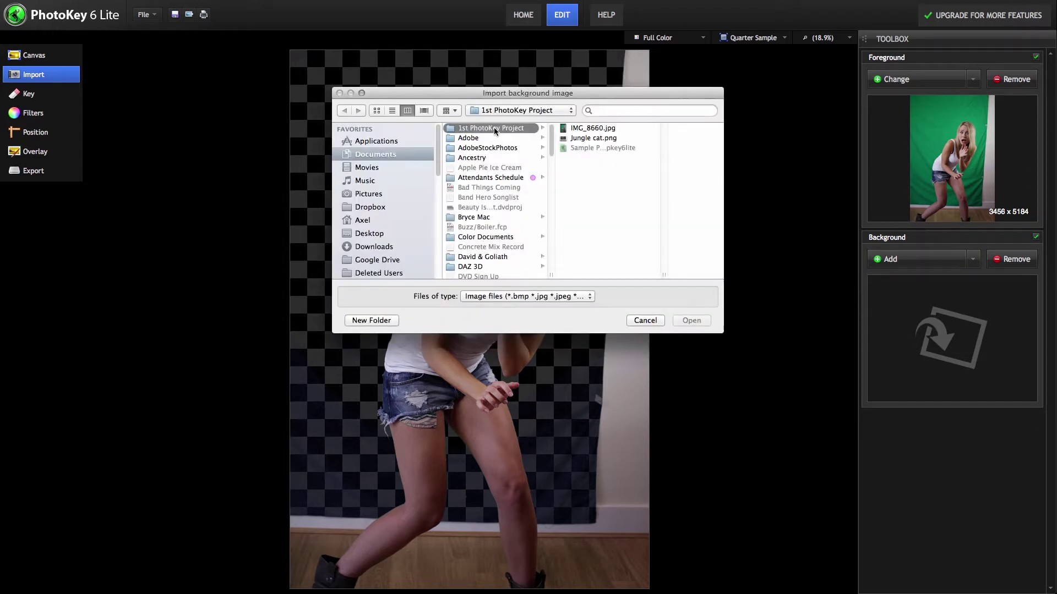
click(584, 141)
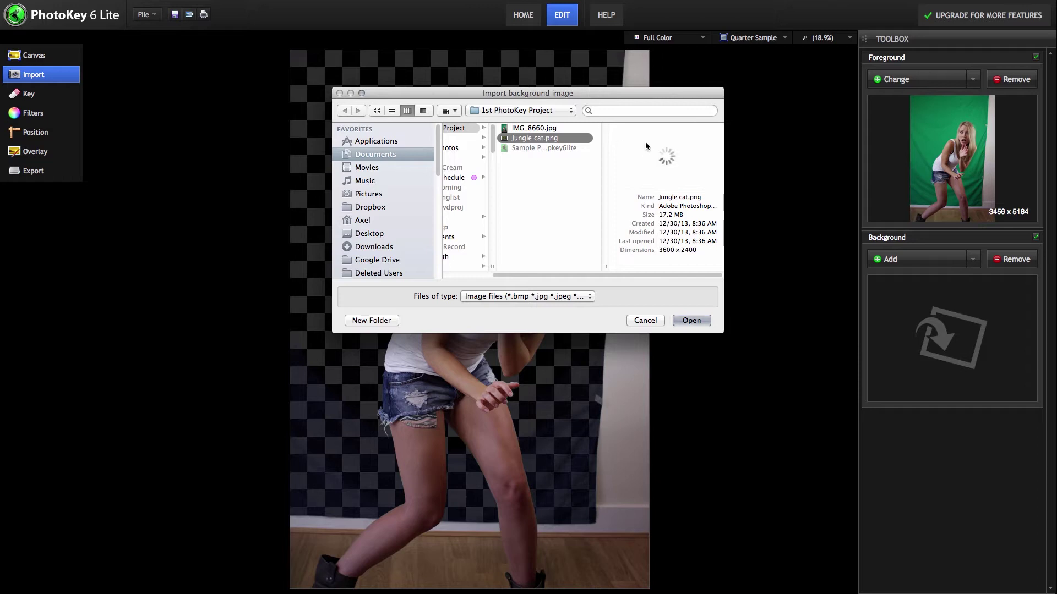
click(690, 321)
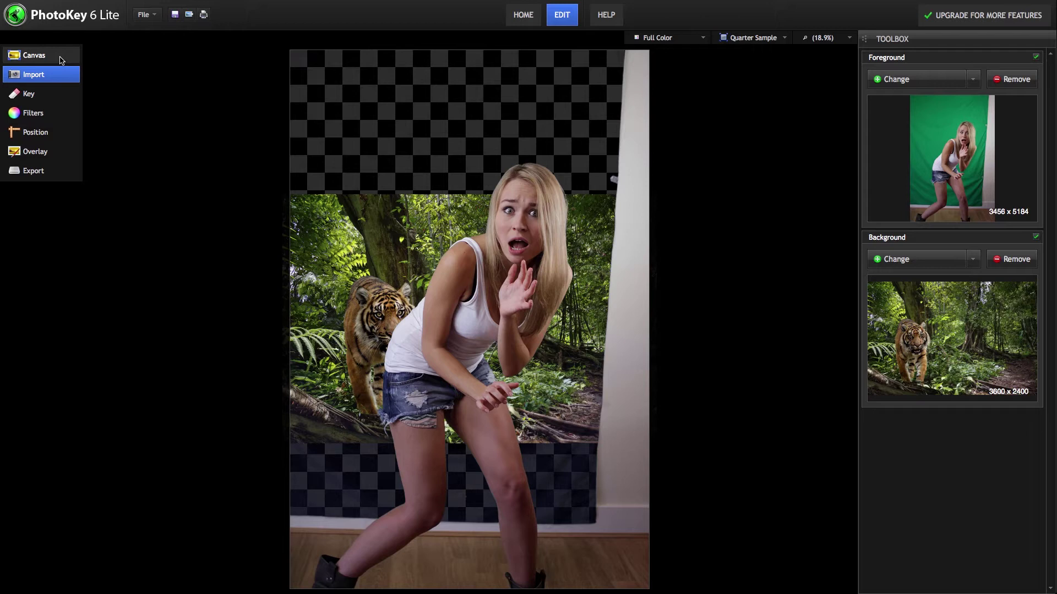
Set the canvas preset to As Background, resizing it to 3600 x 2400
click(61, 57)
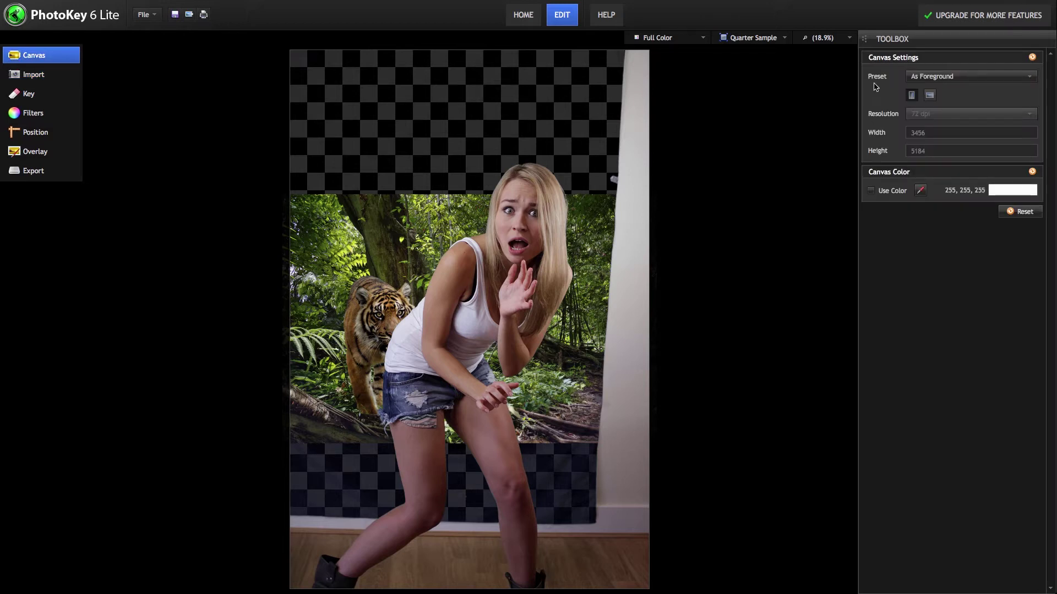
click(1017, 76)
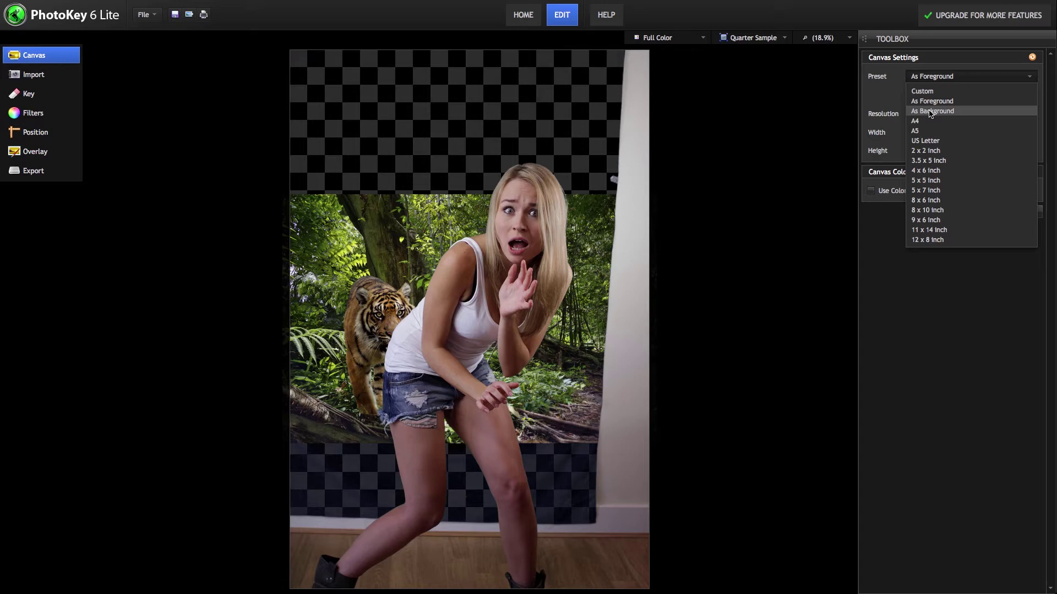
click(930, 112)
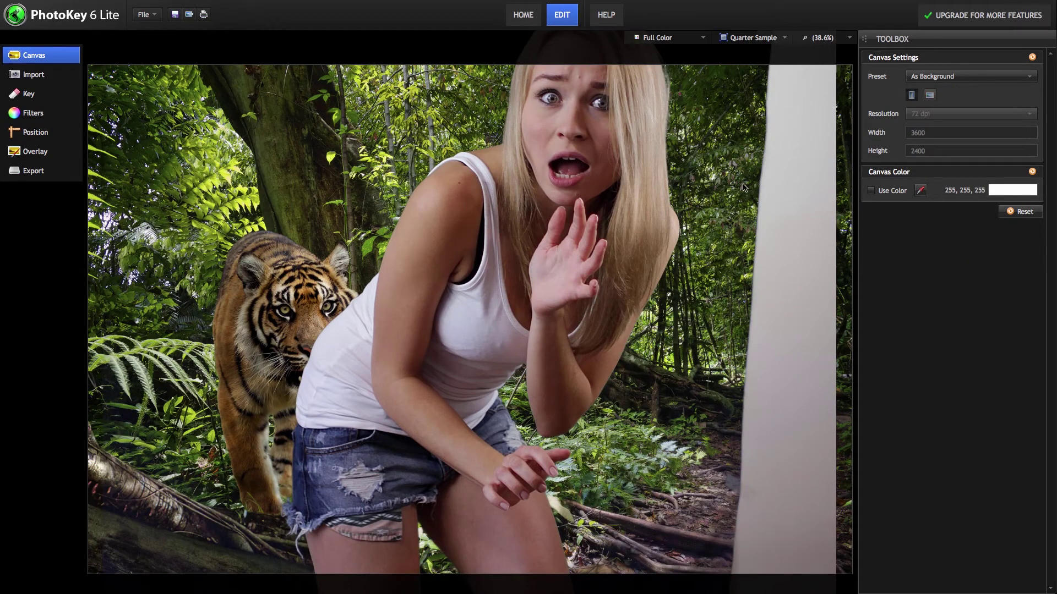
Scale the woman to 90% and move her right of the tiger, to 18.00% / 5.21%
click(27, 134)
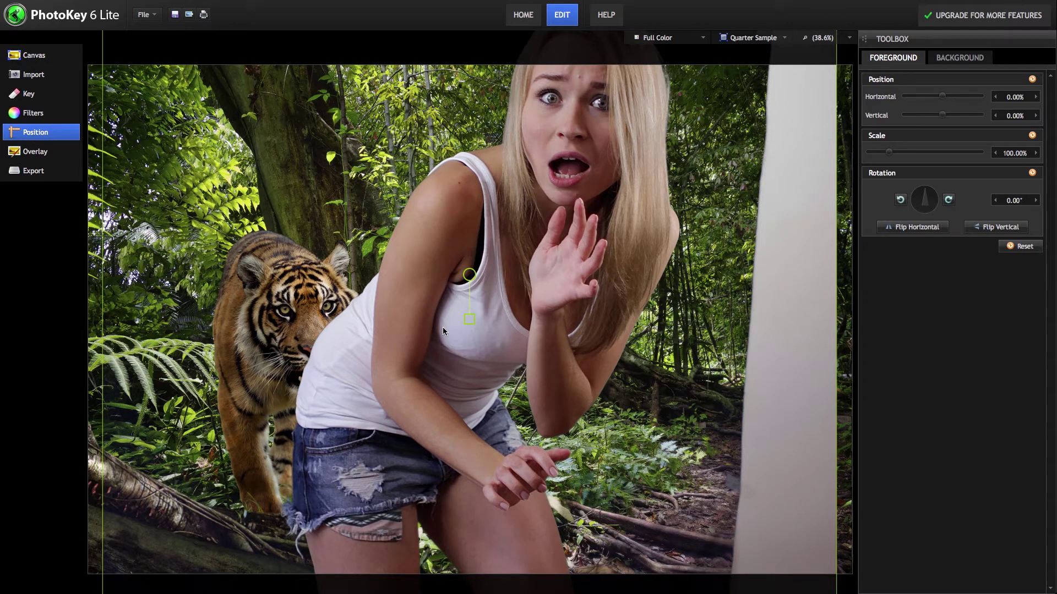
scroll(469, 322, down, 10)
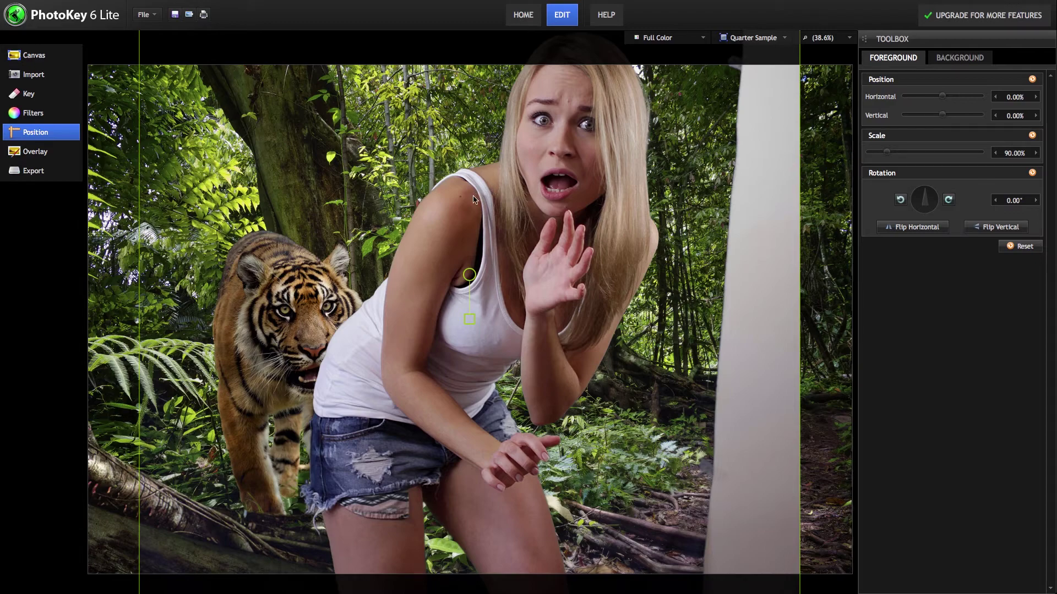
drag(475, 199, 603, 238)
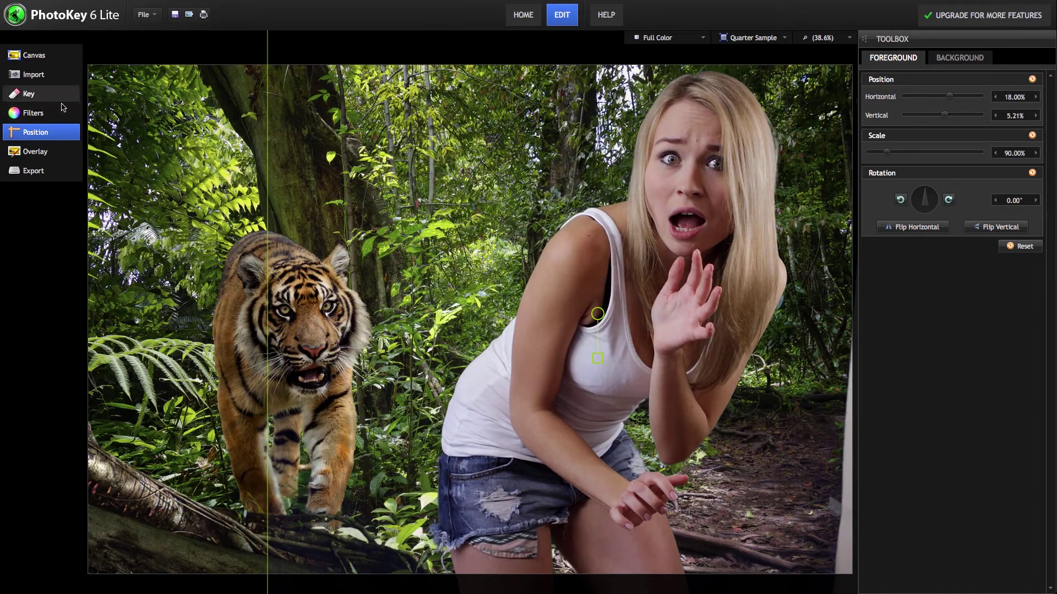
Crop 17.65% off the foreground's right side to remove the white wall strip
click(46, 92)
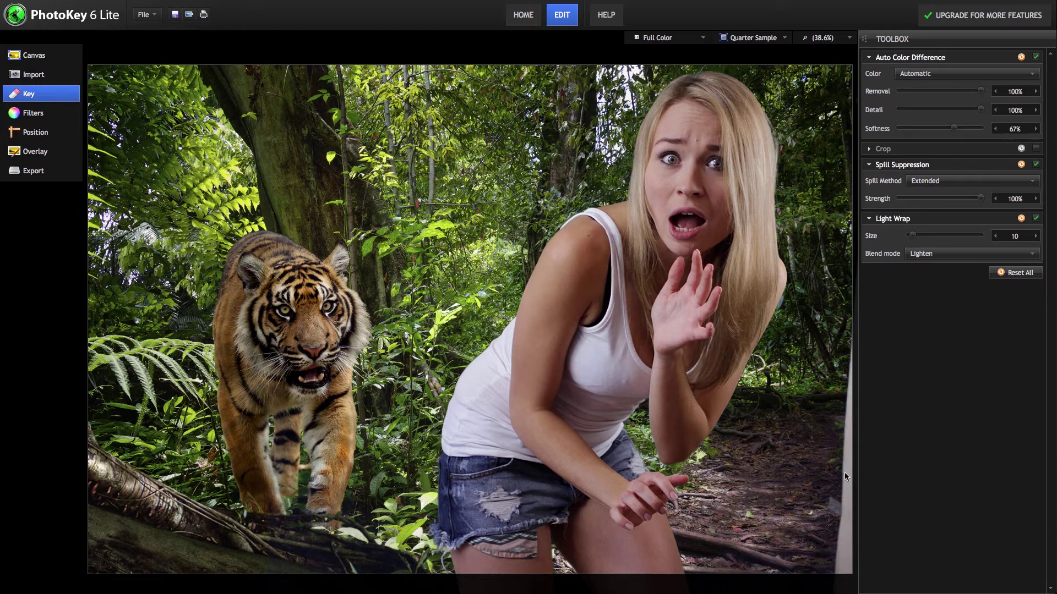
click(875, 150)
drag(897, 186, 911, 188)
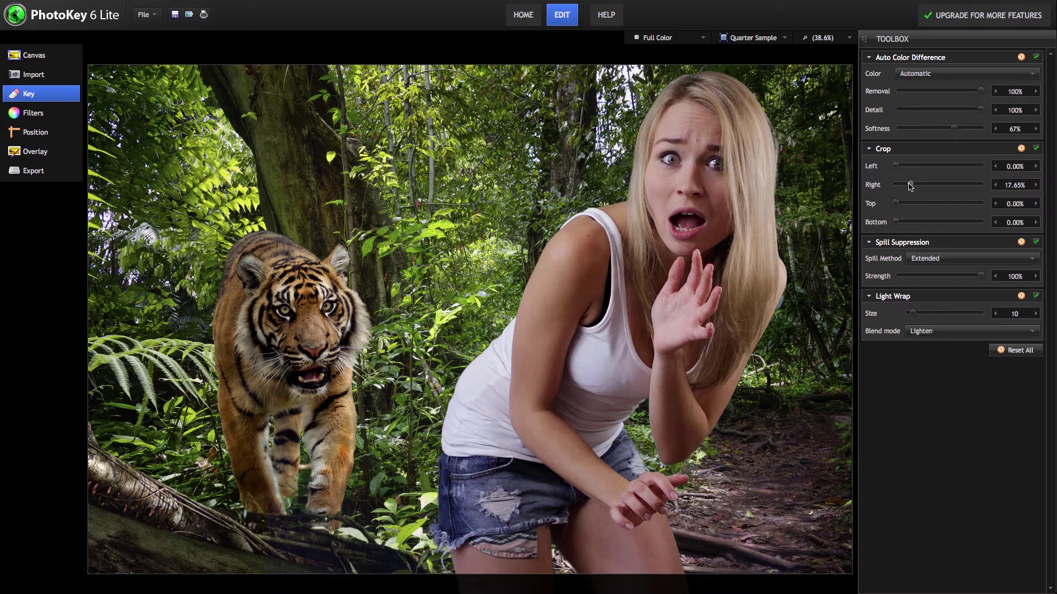
Enable a 6267K Color Temperature filter on the foreground woman, toggling it to compare
click(32, 114)
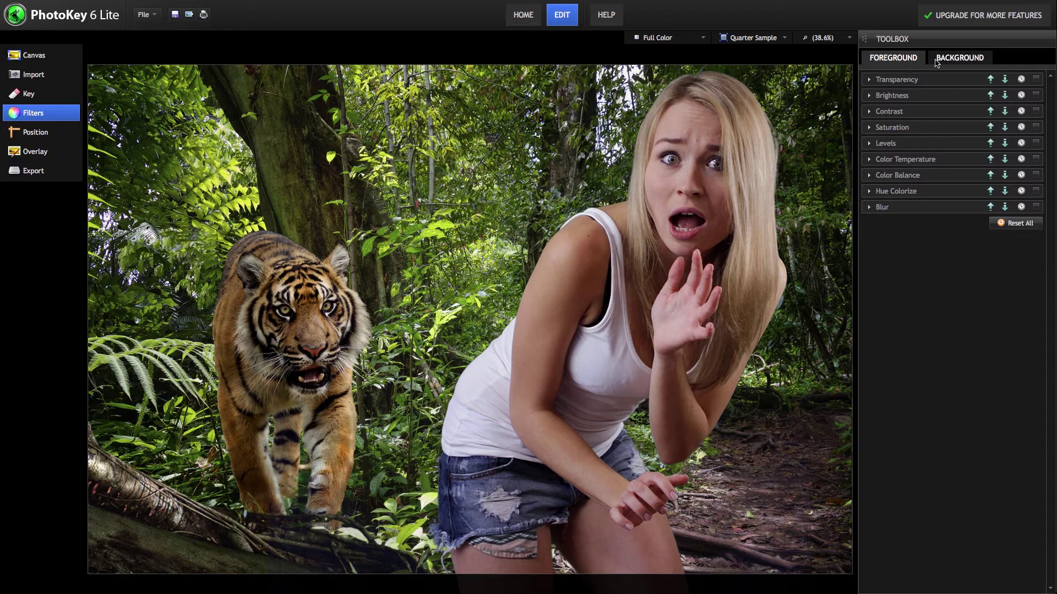
click(952, 60)
click(910, 60)
click(946, 165)
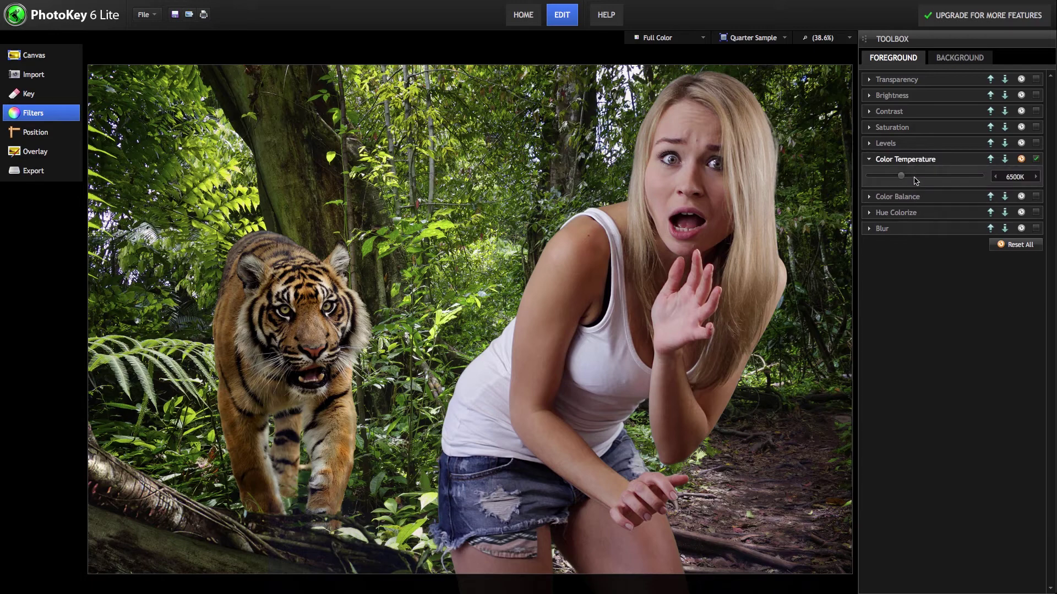
drag(902, 175, 900, 178)
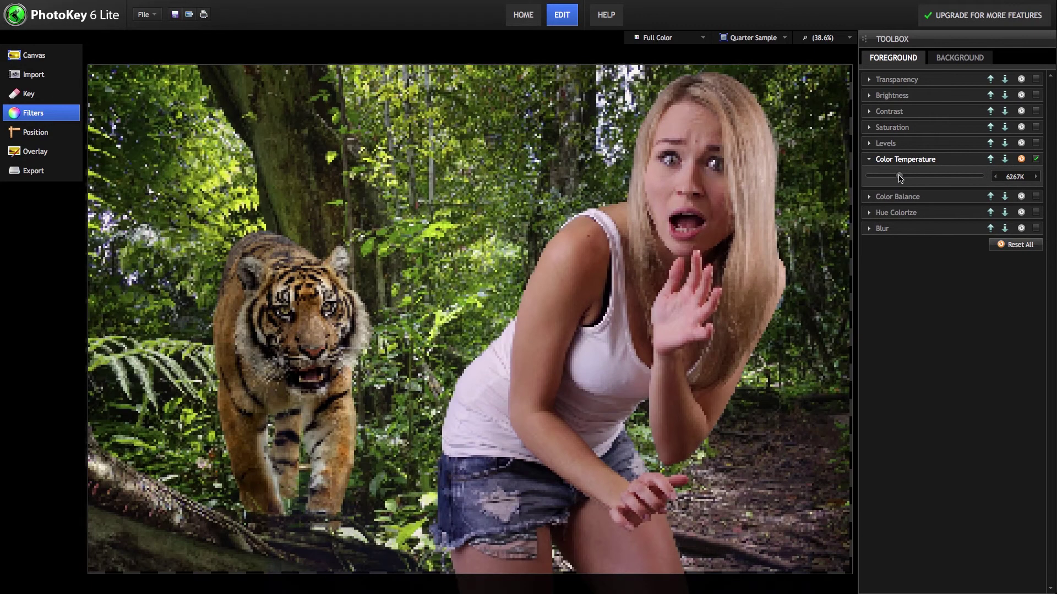
click(1036, 159)
click(1036, 160)
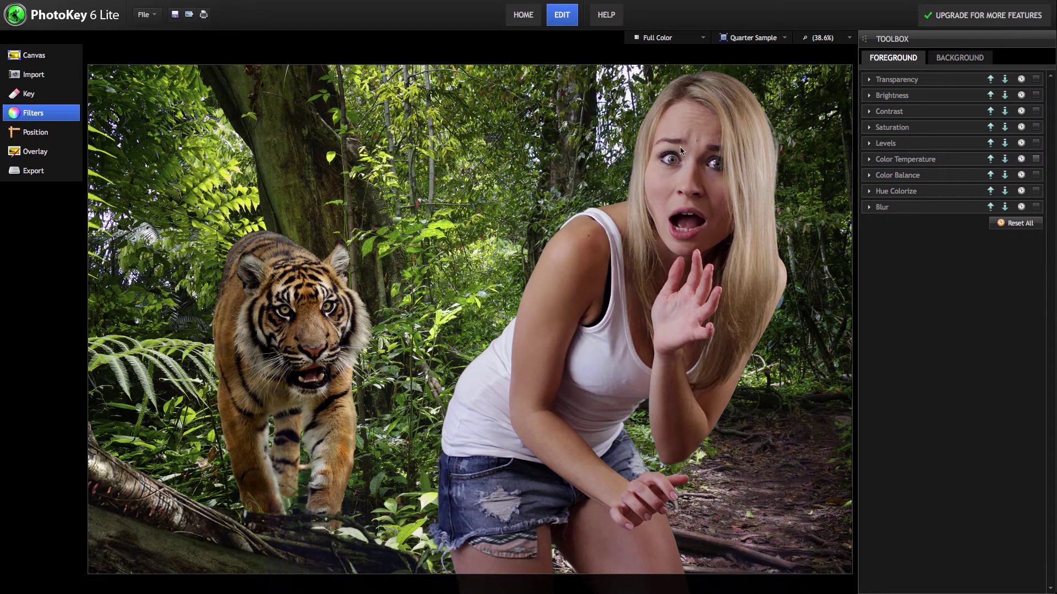
click(1037, 160)
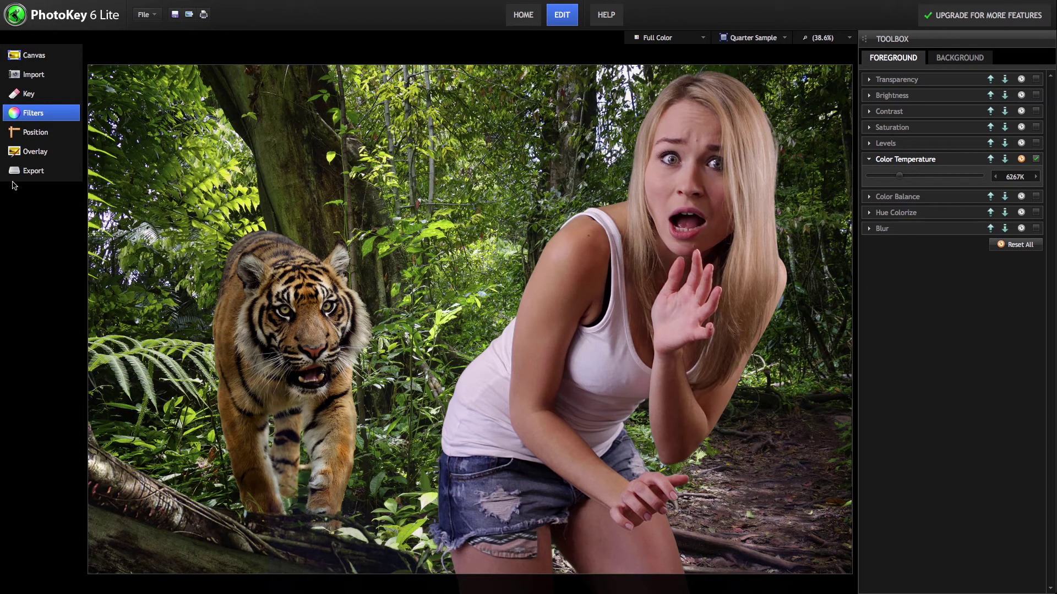
Export the composite as a quality-100 JPG saved as Tiger! in Documents
click(34, 175)
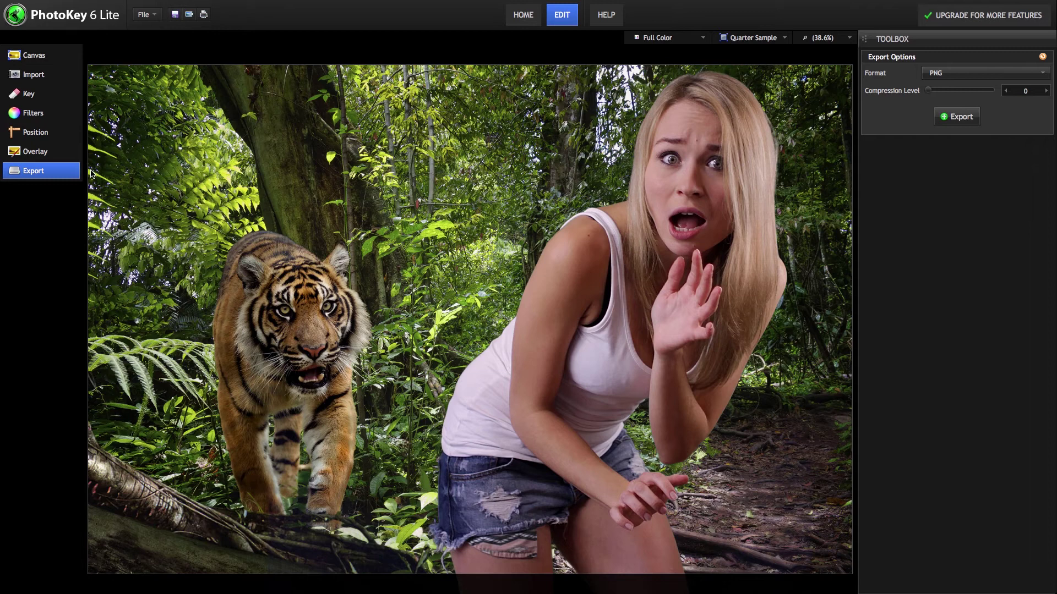
click(968, 74)
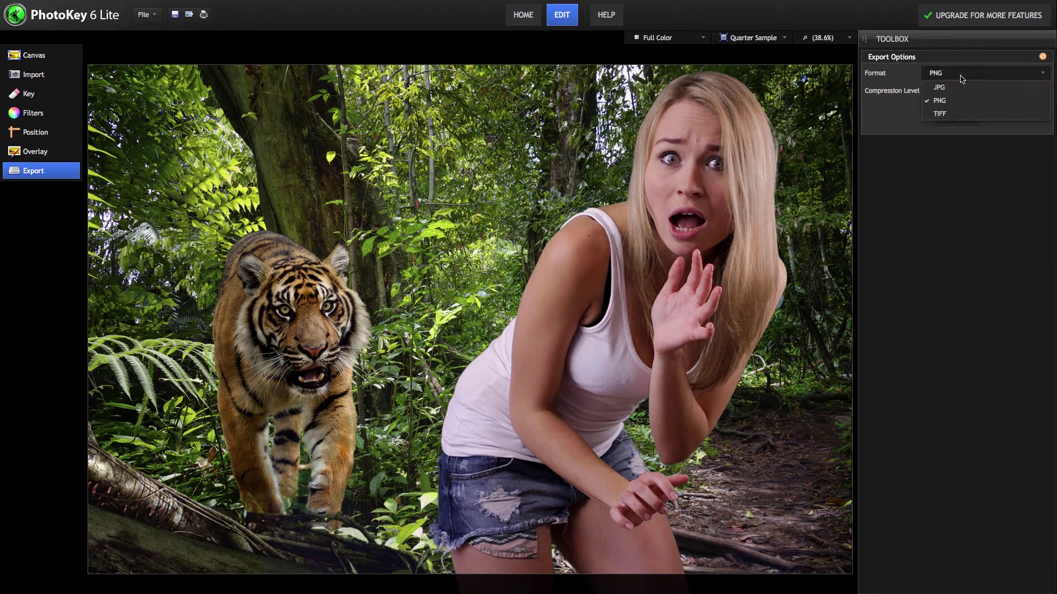
click(955, 90)
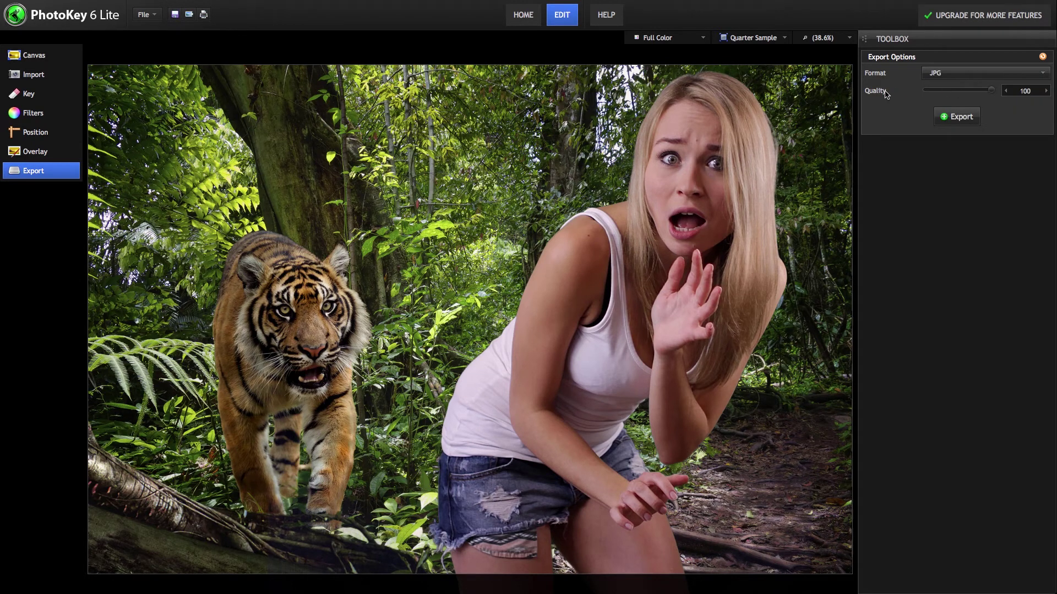
mouse_move(991, 91)
mouse_down()
mouse_move(950, 94)
mouse_move(1002, 95)
mouse_up()
click(966, 117)
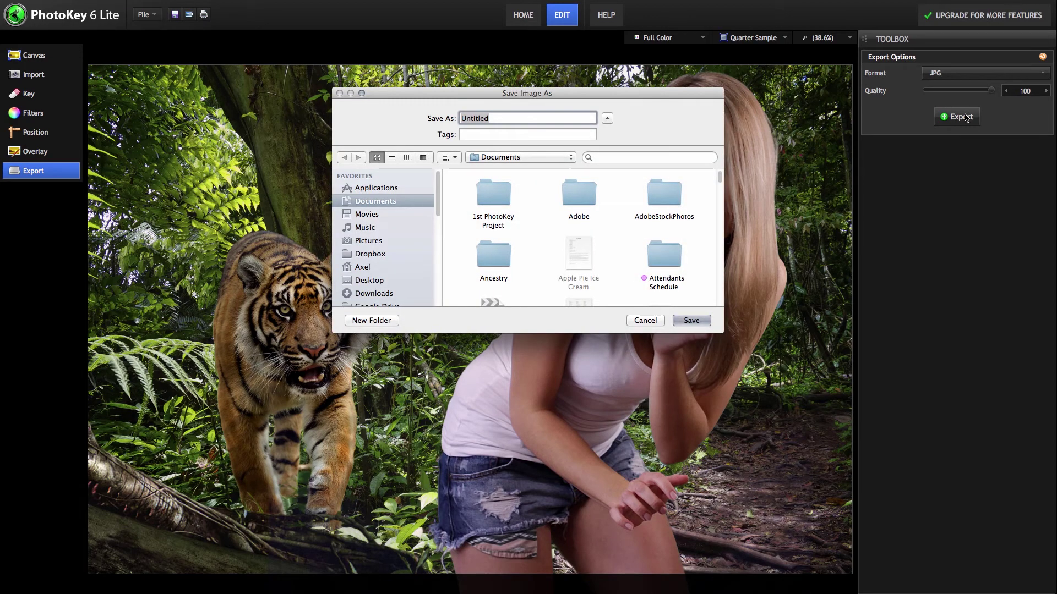
text(Tiger!)
click(689, 320)
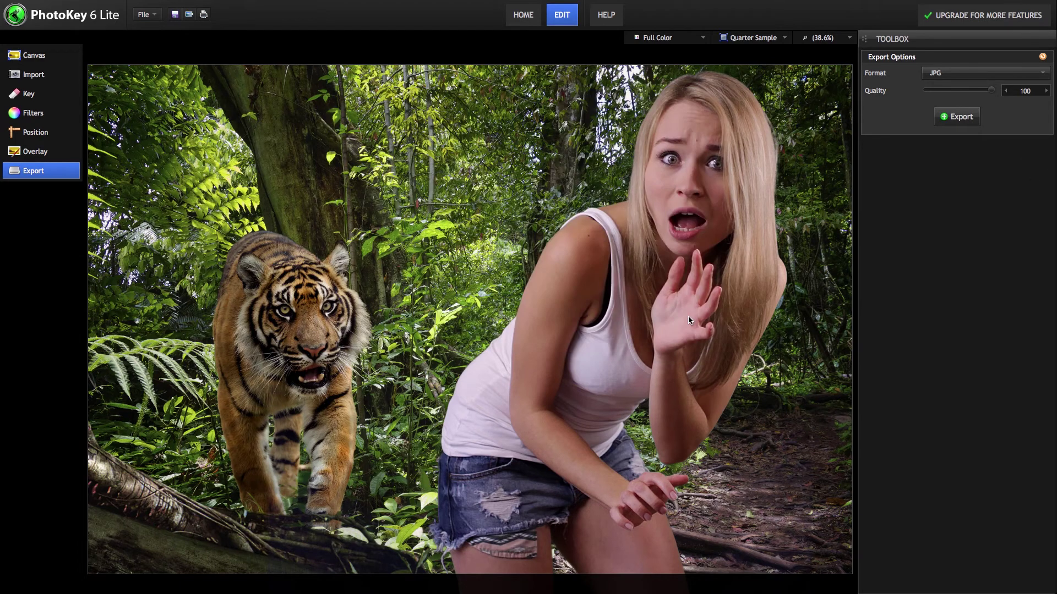